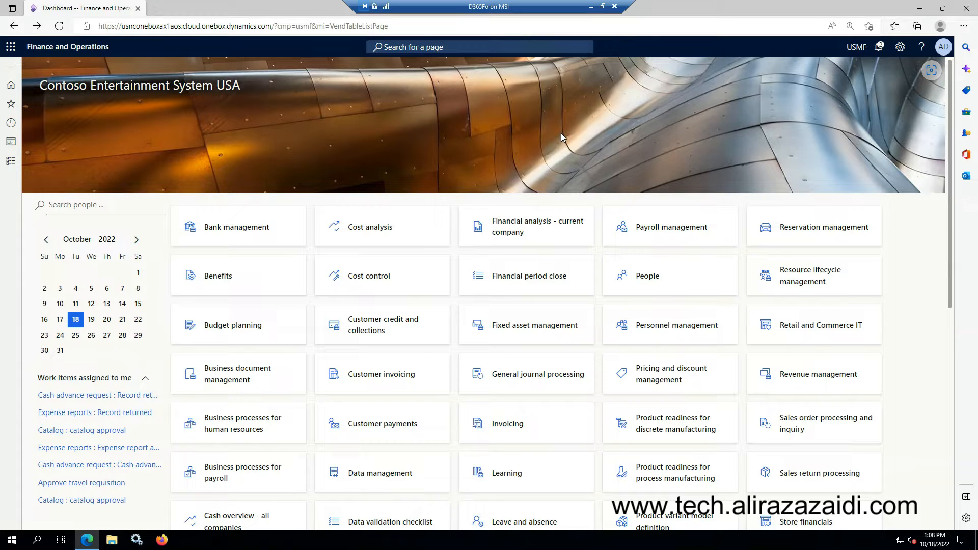
Step: Open the vendor price/discount groups page from the prices and discounts area of Procurement and sourcing
click(11, 162)
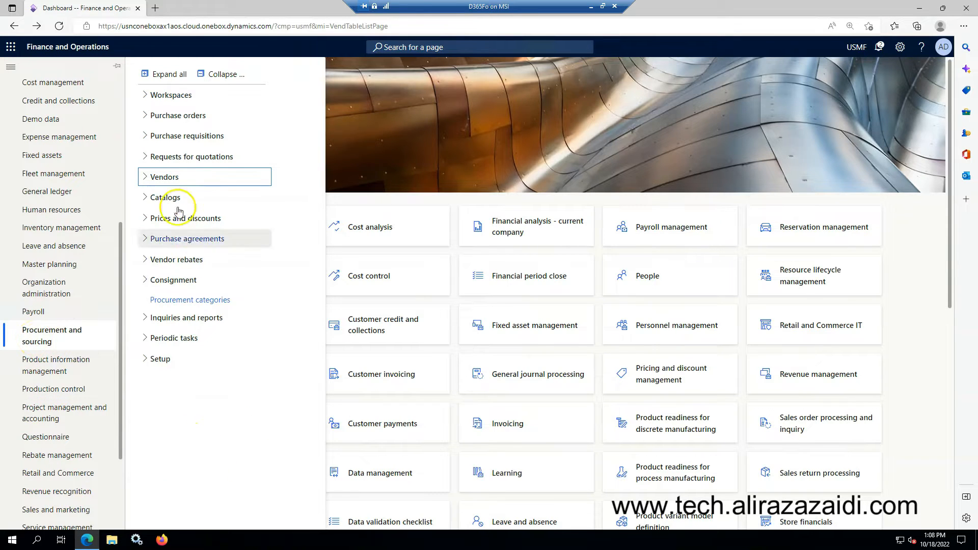
click(165, 179)
click(176, 367)
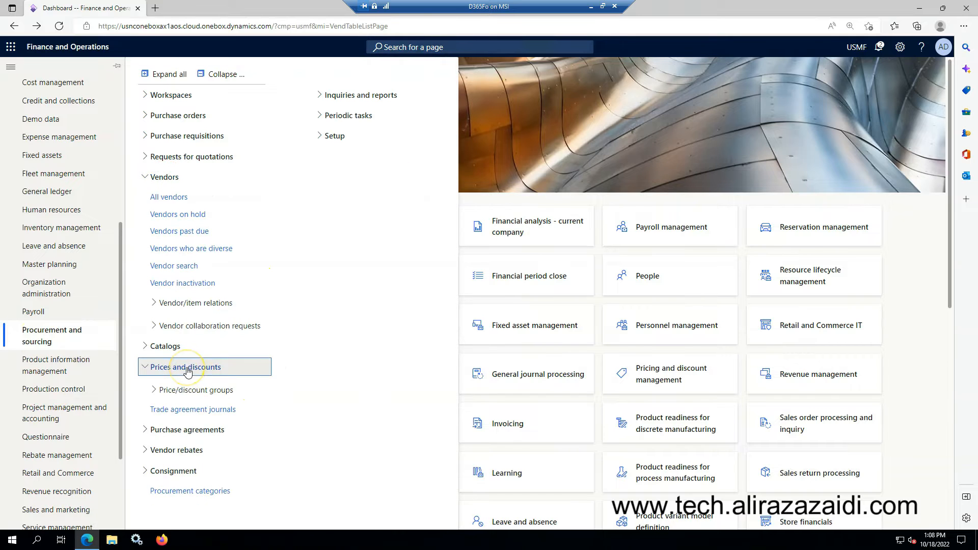
click(191, 396)
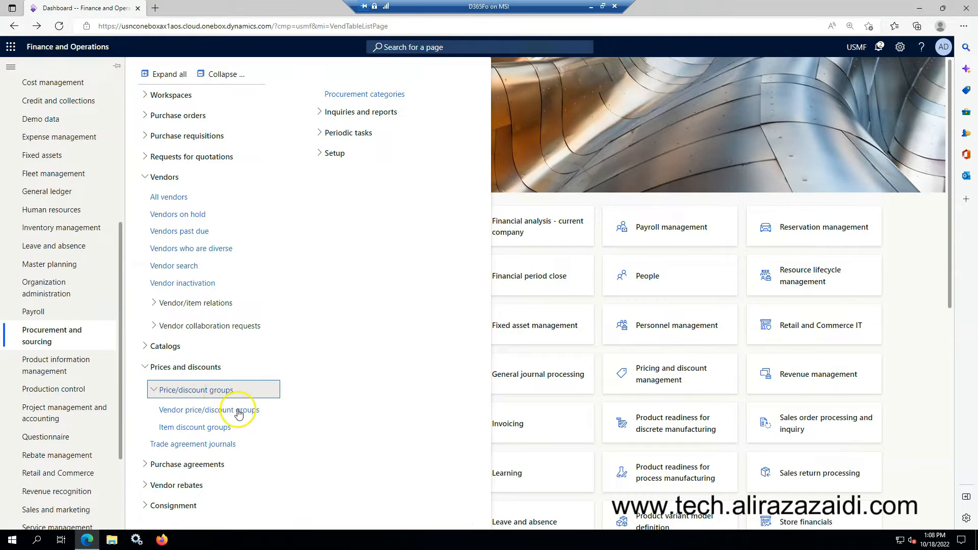
click(231, 409)
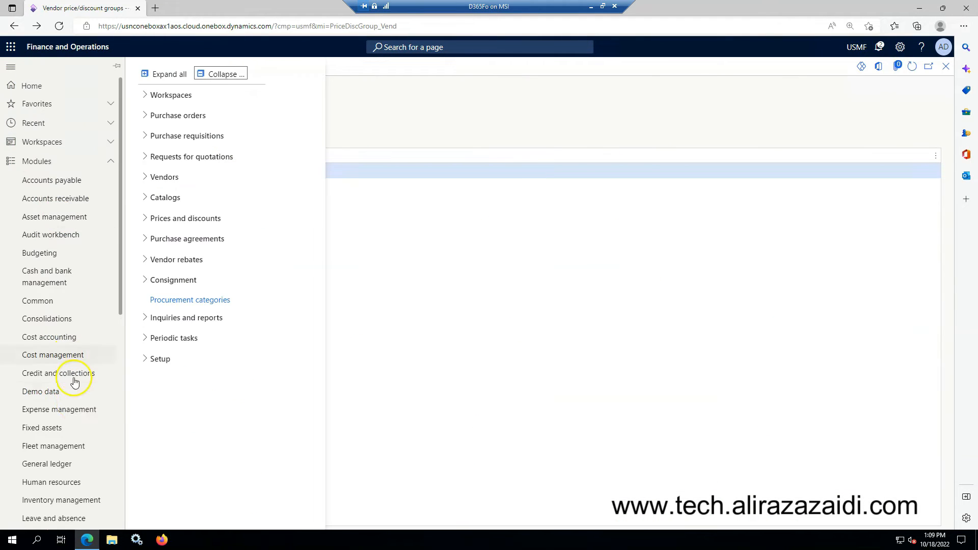
Step: Retrace the path through Procurement and sourcing, Prices and discounts, and Price/discount groups to reopen the vendor groups page
scroll(58, 397, down, 3)
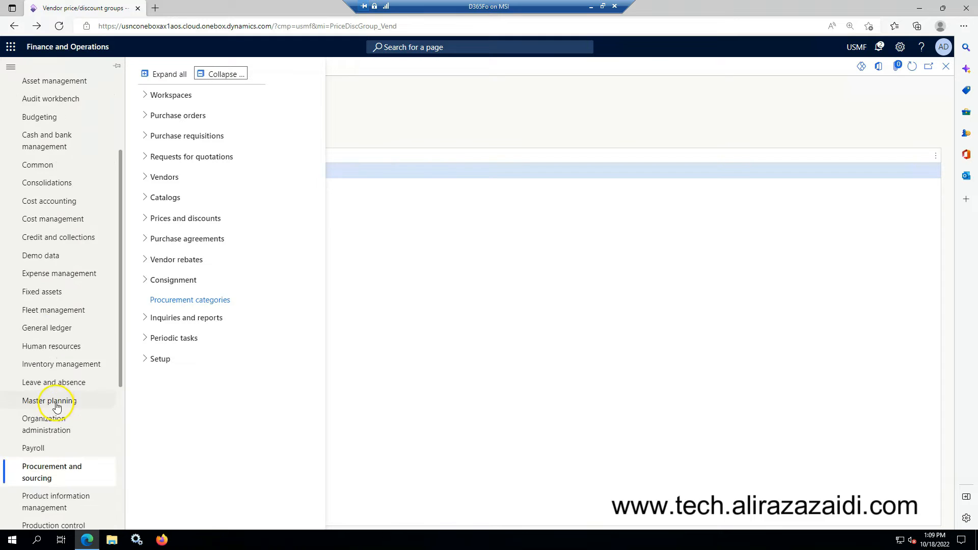
scroll(60, 392, up, 3)
scroll(56, 314, down, 4)
click(58, 404)
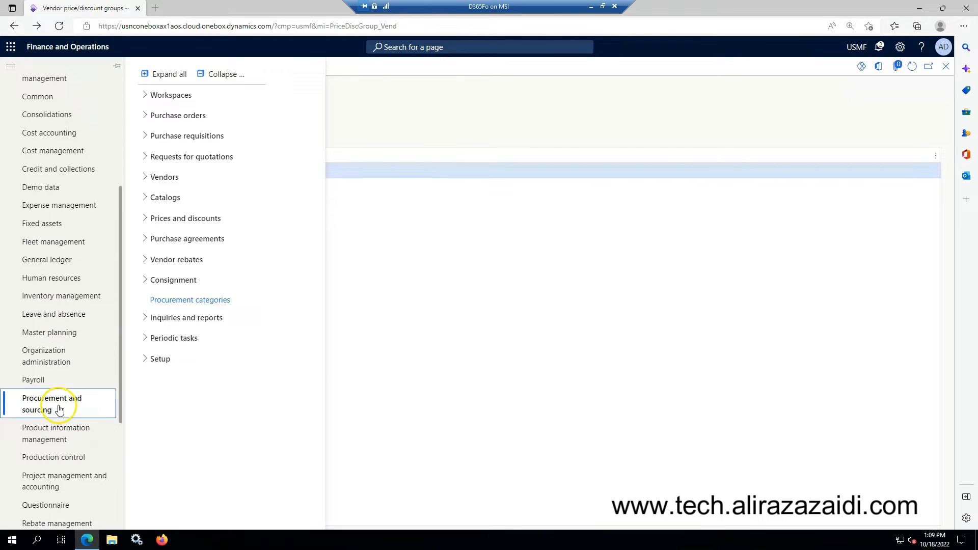
click(164, 178)
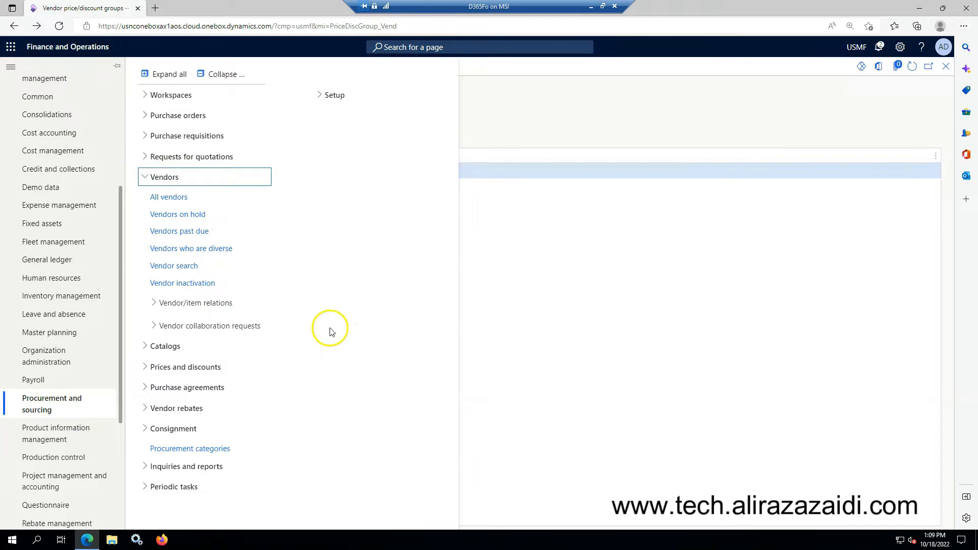
click(188, 370)
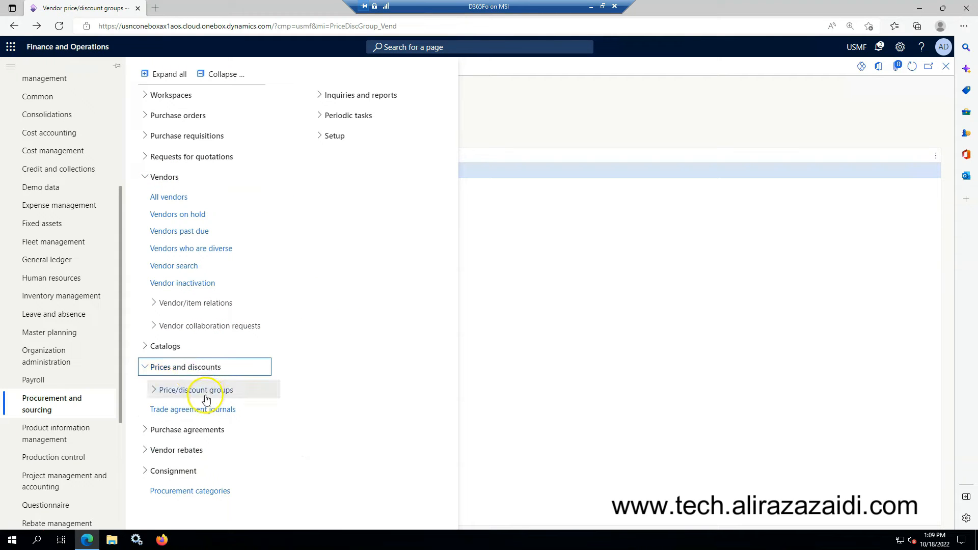
click(201, 392)
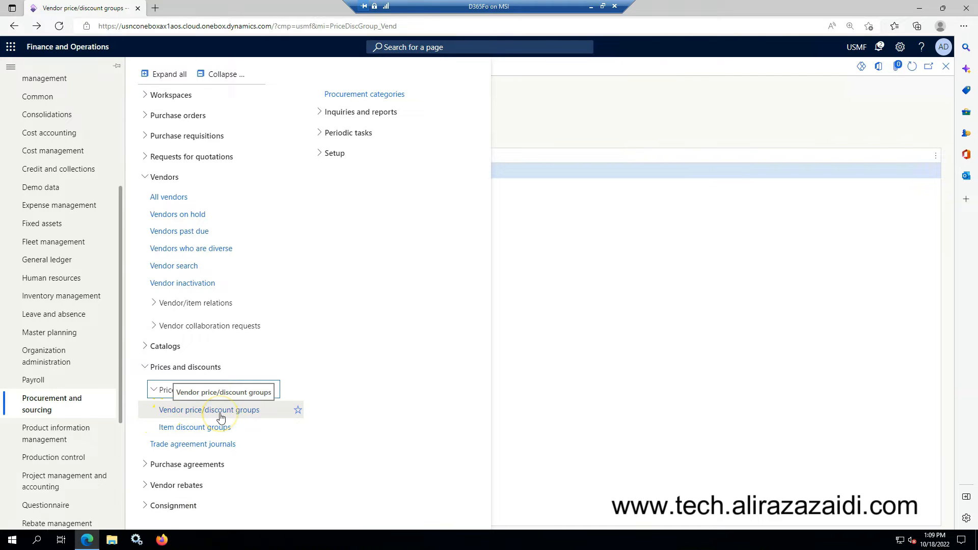
click(220, 417)
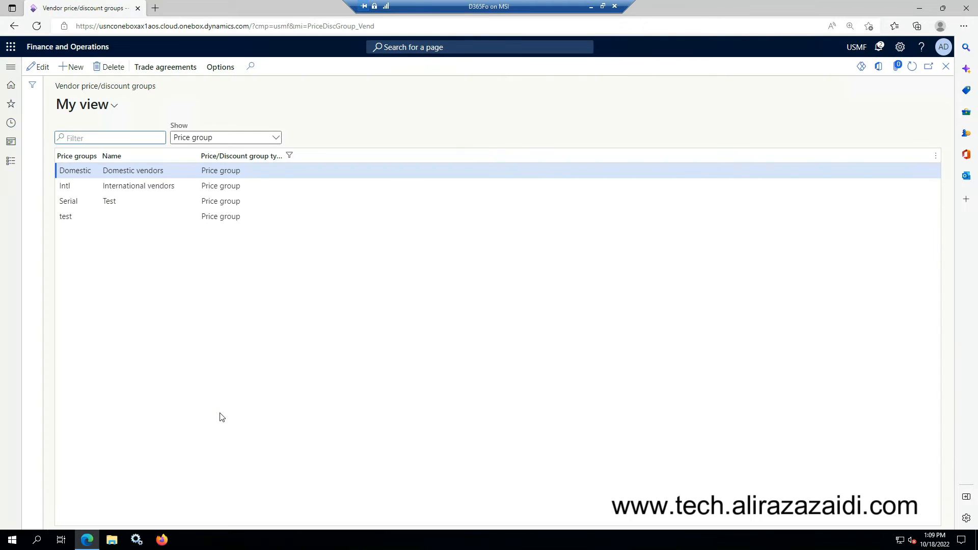
Step: Examine the available group types and the trade agreement actions for the Domestic vendors price group
click(195, 138)
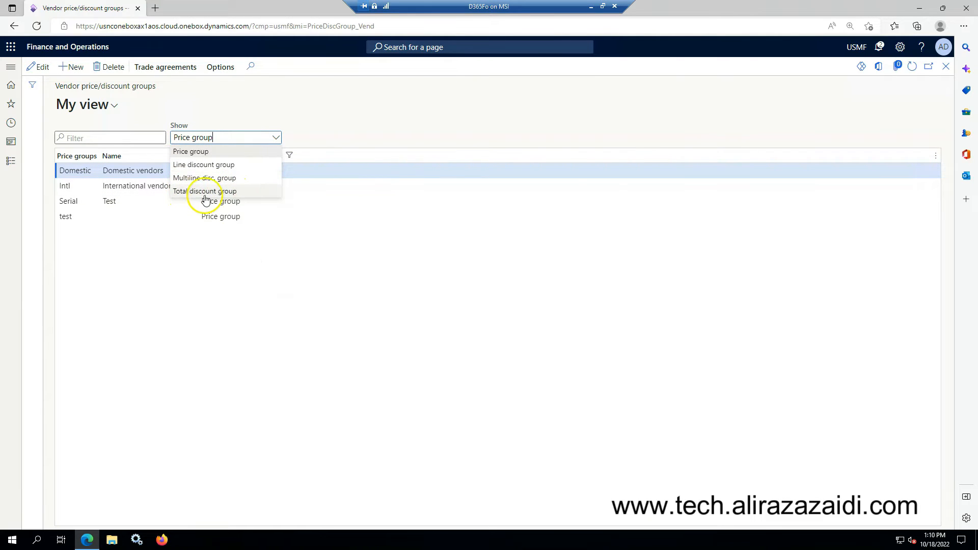
click(214, 289)
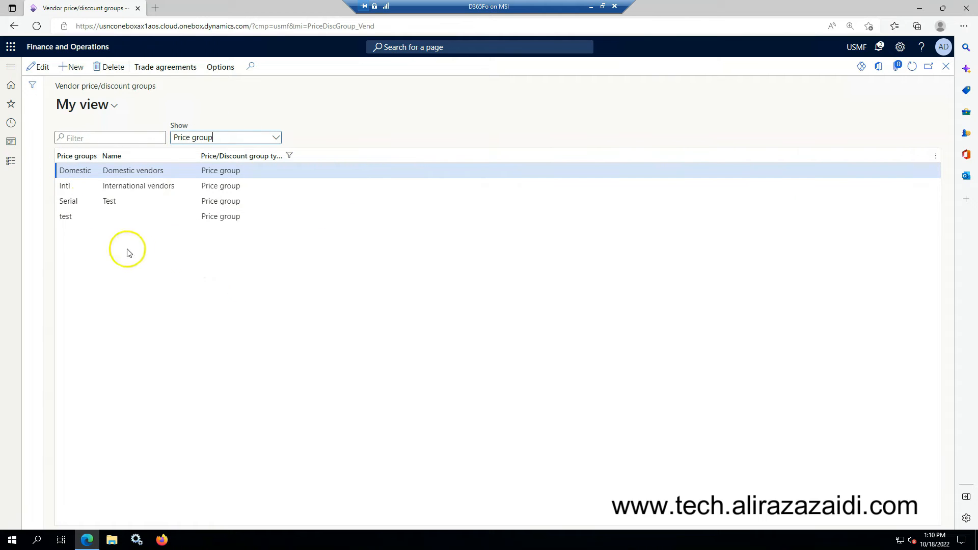
click(165, 72)
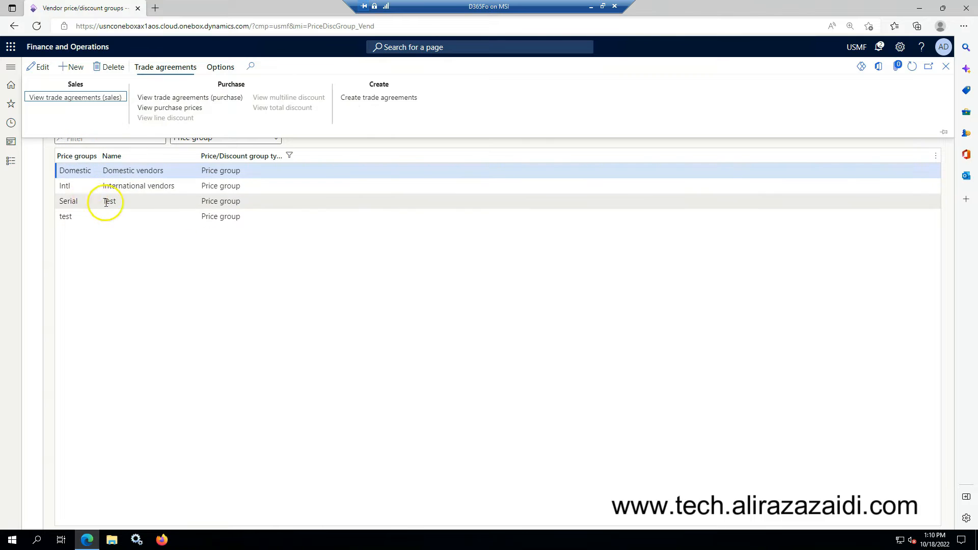
click(199, 291)
click(142, 175)
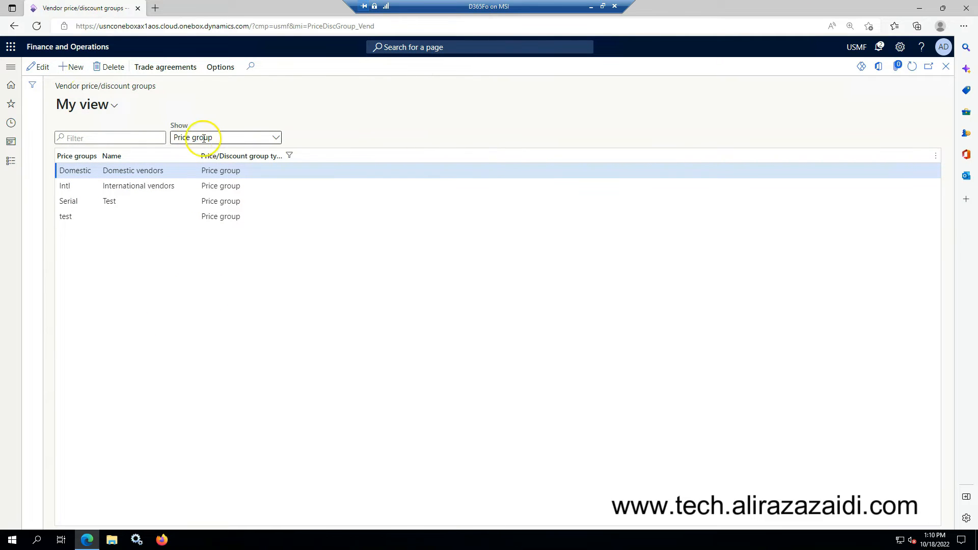
Step: Create a vendor price group with the code "test1 pric" and the name "test1", and save it
click(75, 67)
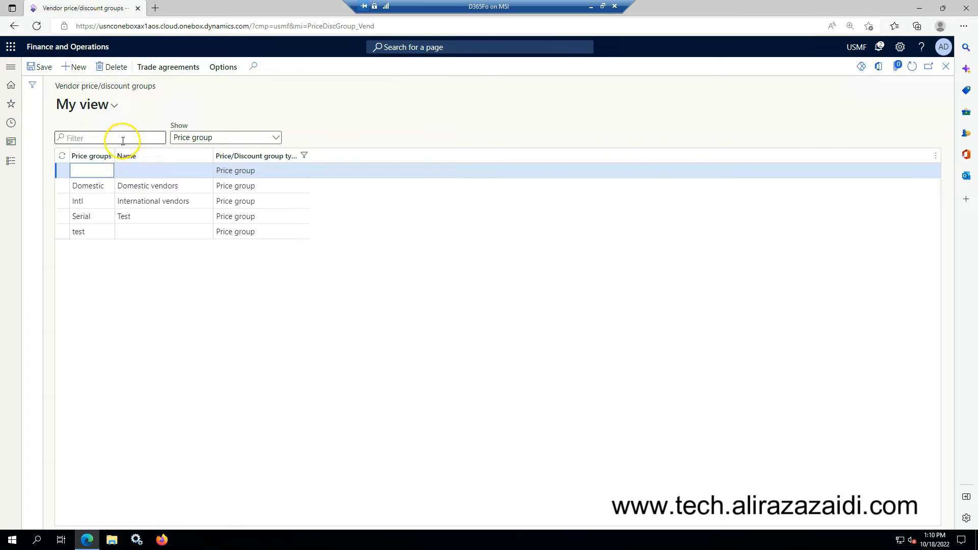
click(123, 169)
text(test1)
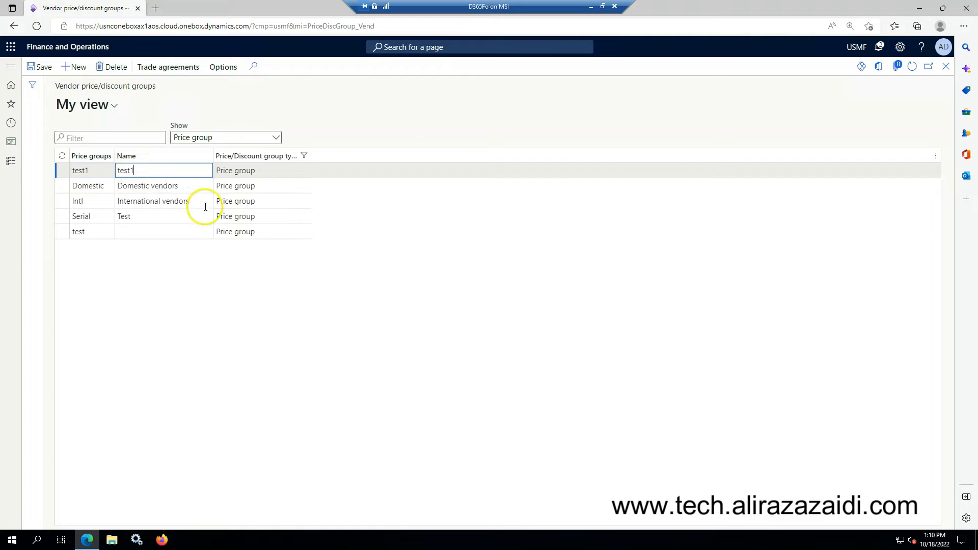
click(97, 174)
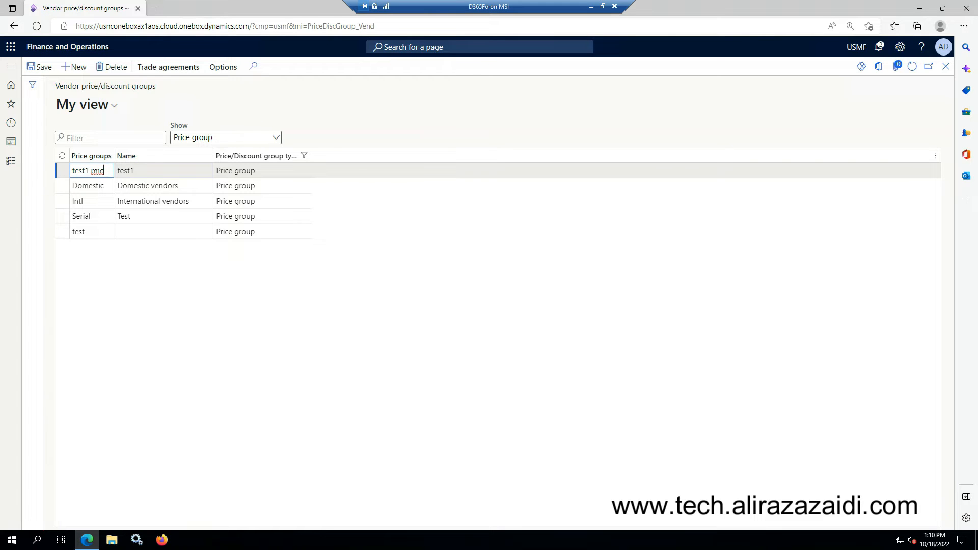
click(38, 66)
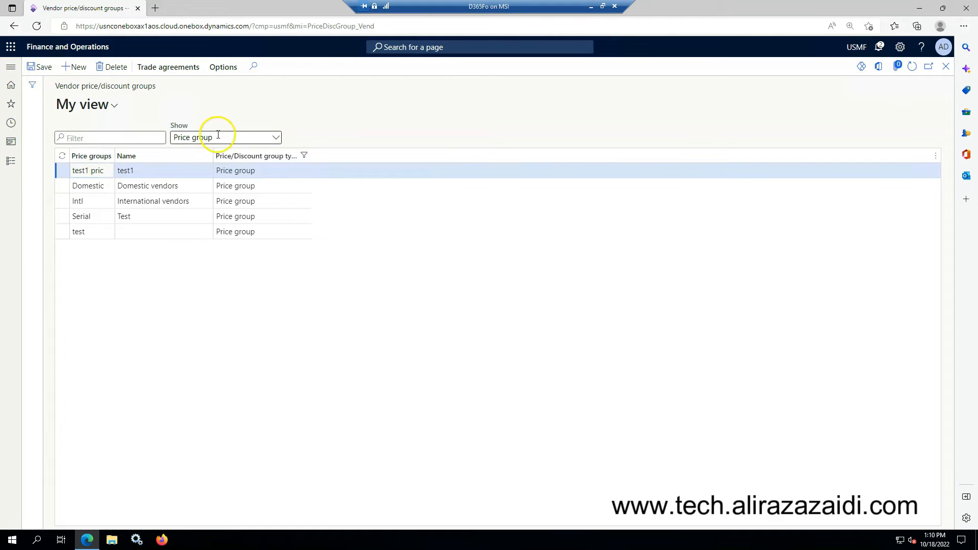
Step: Show the line discount groups, add group 04 with the name "second high", and save it
click(274, 139)
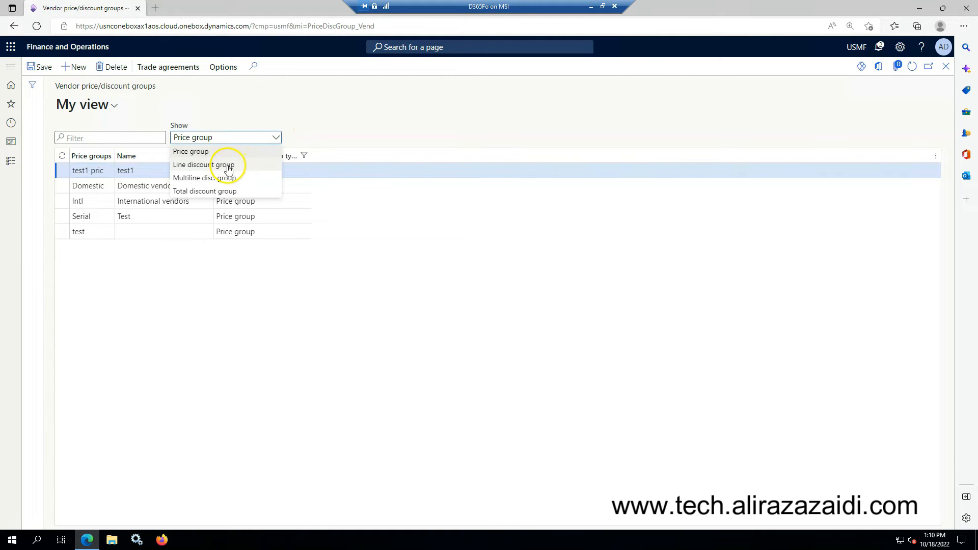
click(229, 167)
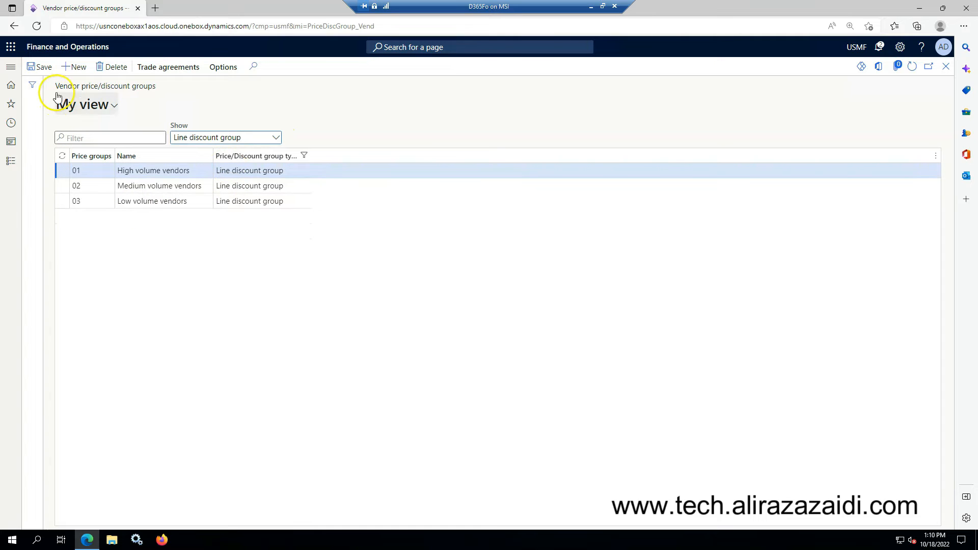
click(72, 68)
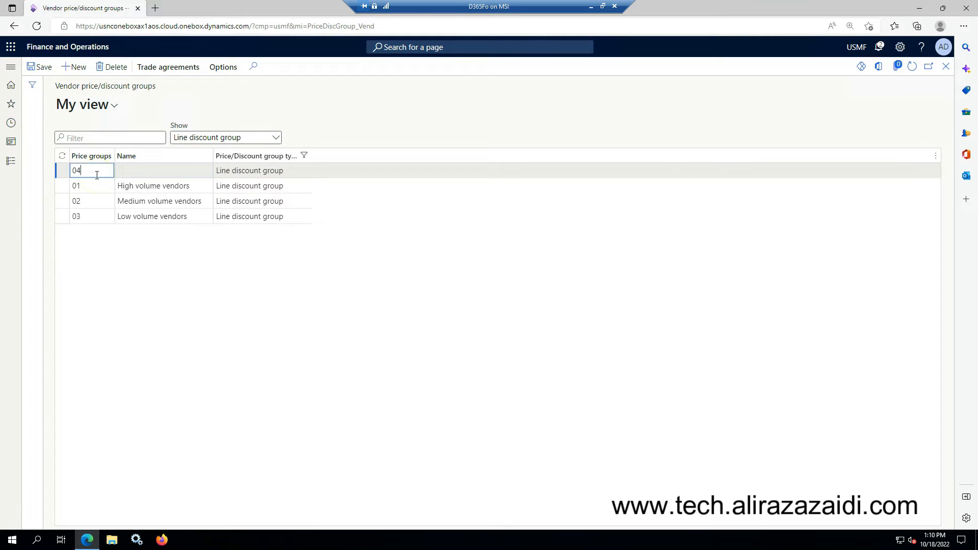
click(148, 172)
text(second high)
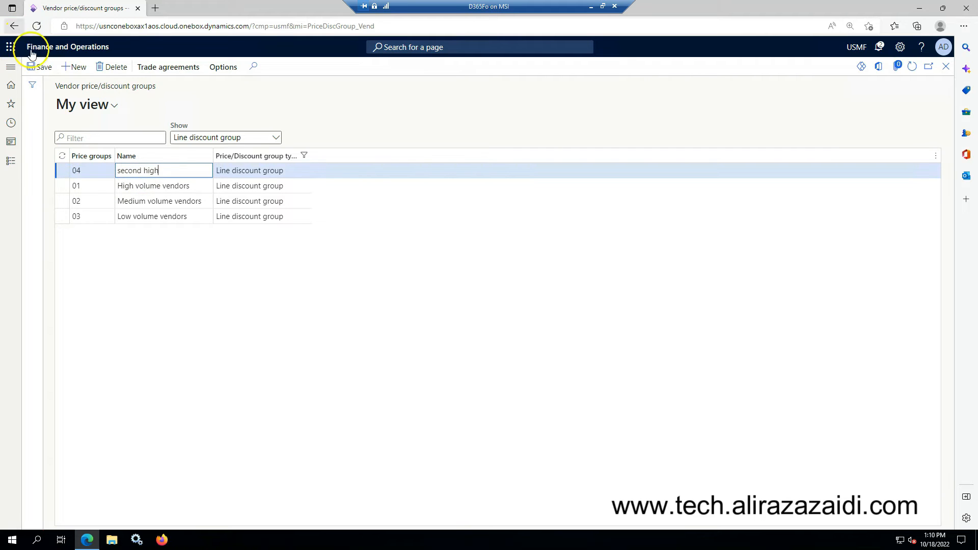
click(38, 67)
Step: Show the multiline discount groups and add group "testMl" with the name "High Volum3"
click(277, 137)
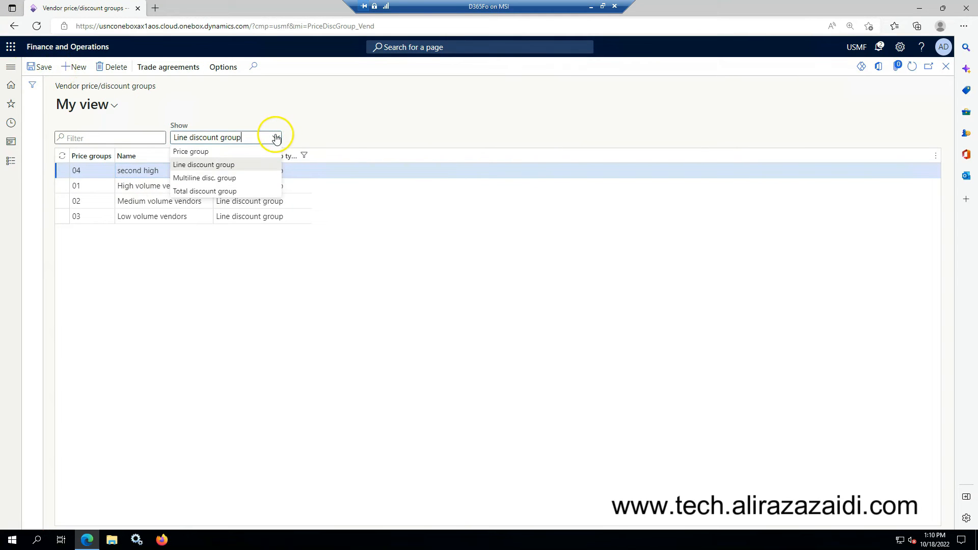
click(225, 180)
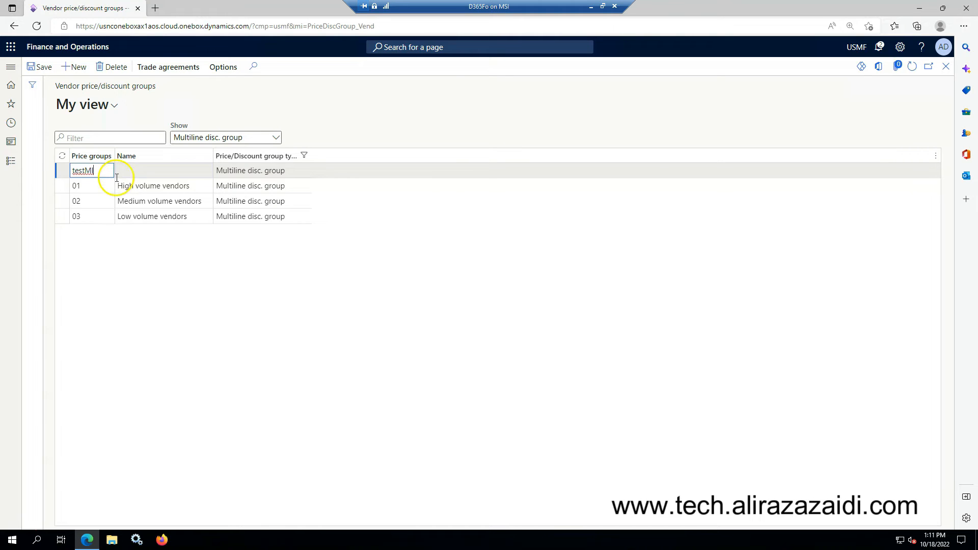
click(142, 172)
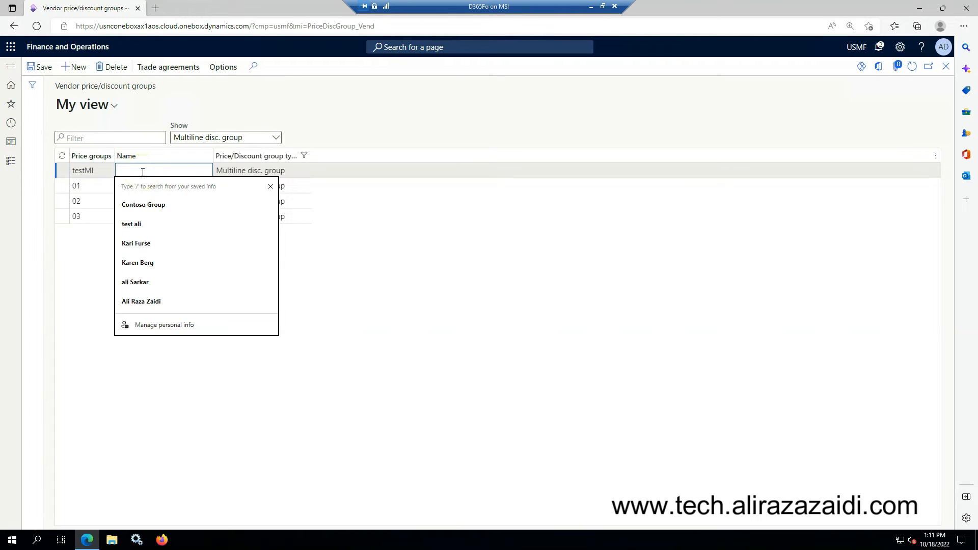
text(G)
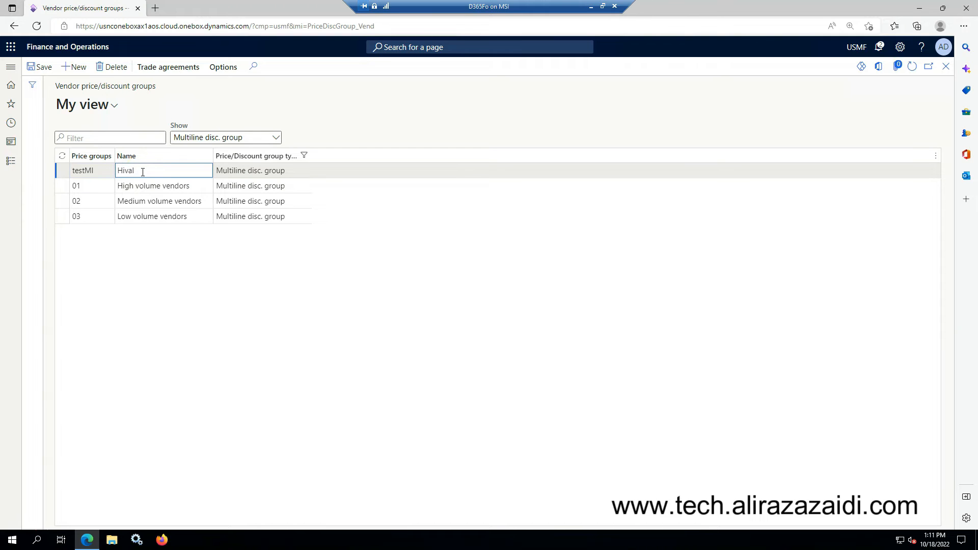
text(igh Volum3)
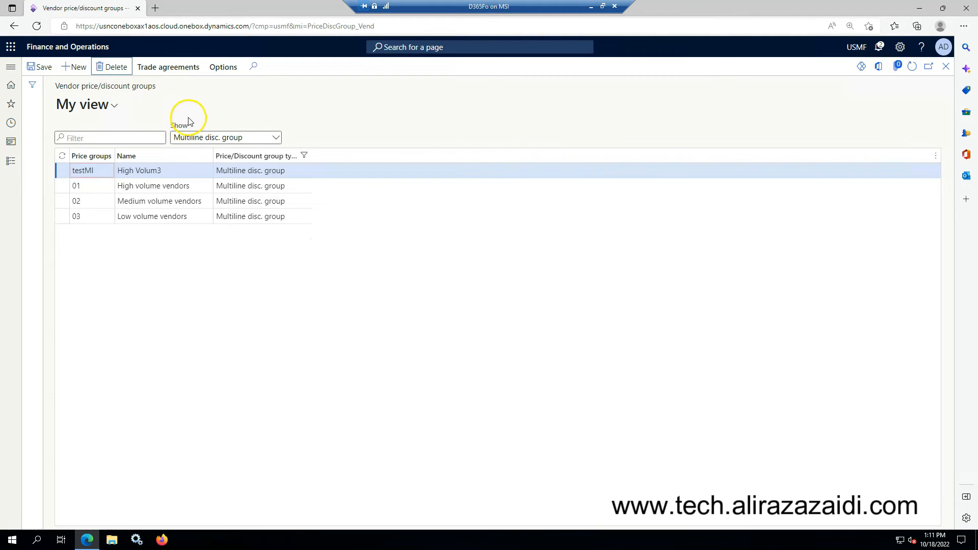
Step: Show the total discount groups and add a group with the code "test" and the name "test"
click(275, 138)
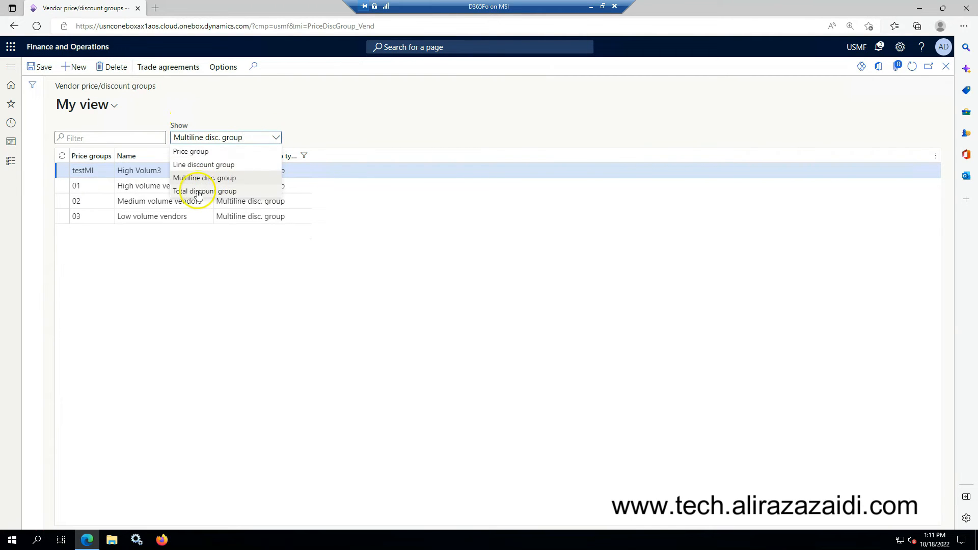
click(209, 191)
click(78, 71)
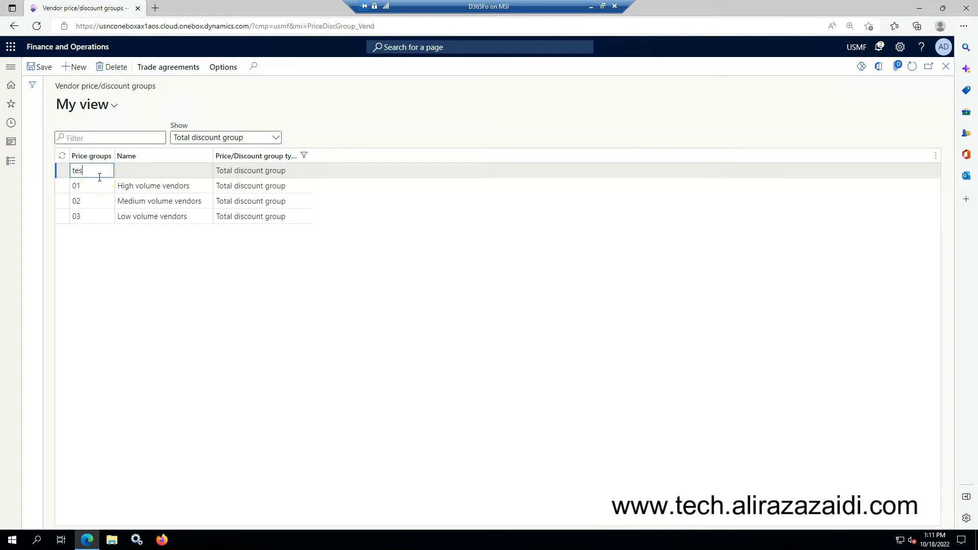
click(152, 170)
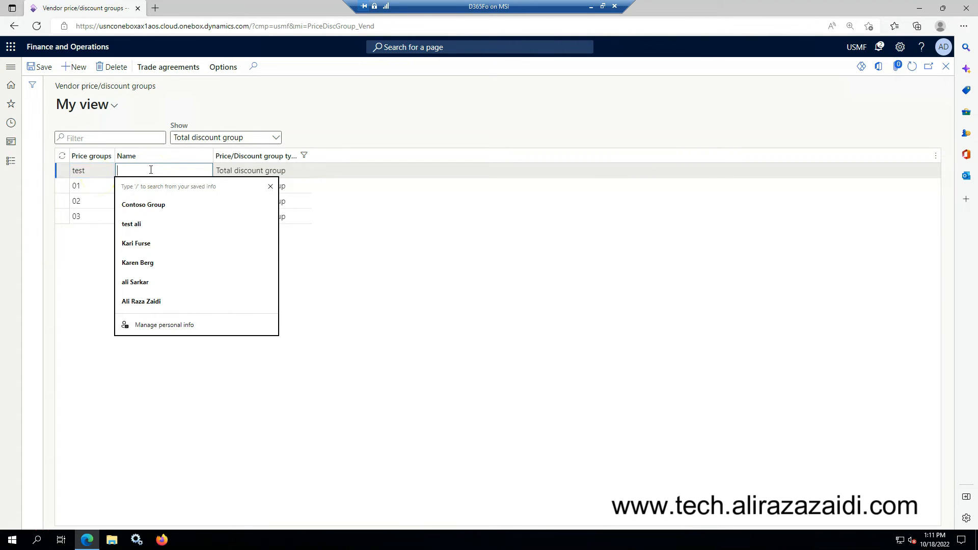
text(test)
click(213, 325)
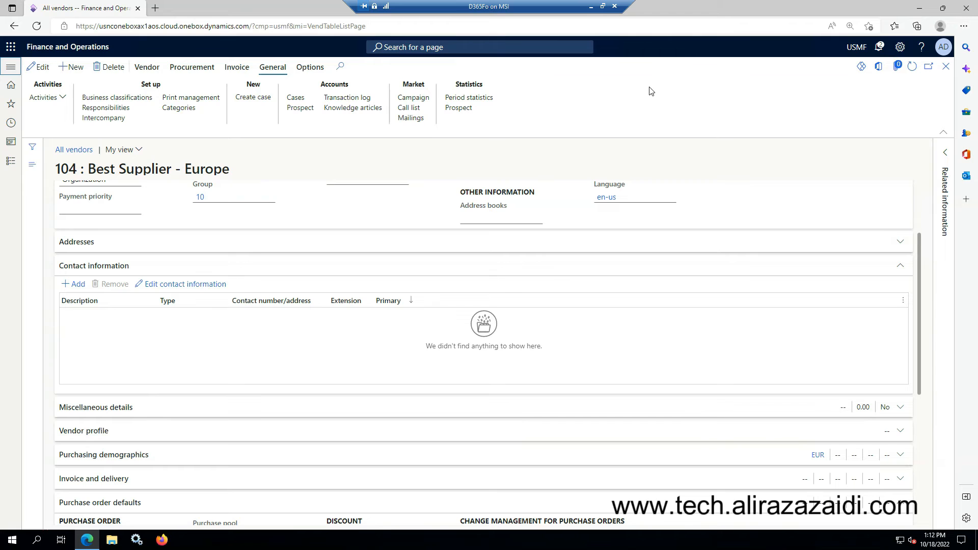
Step: Open the Best Supplier - Europe record from the all vendors list in Procurement and sourcing
click(10, 162)
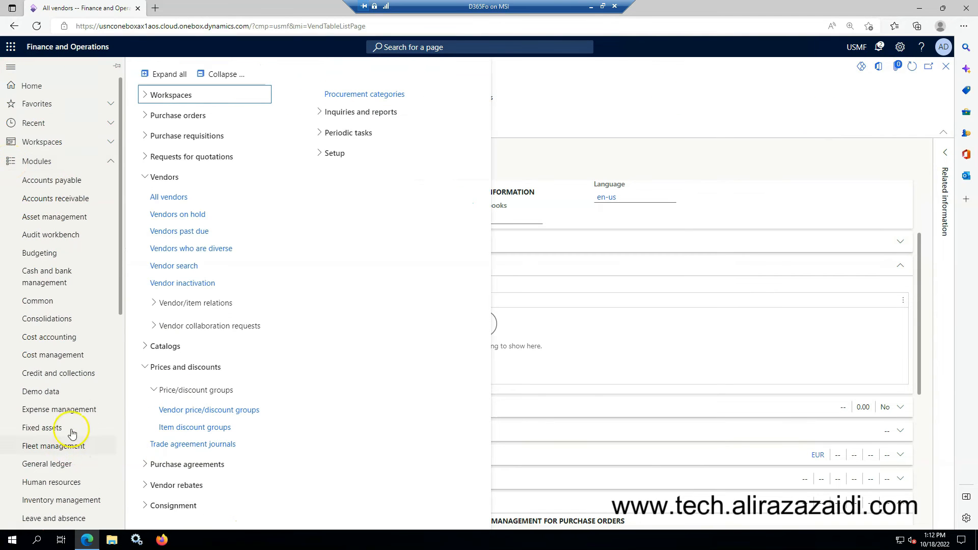
scroll(66, 378, down, 4)
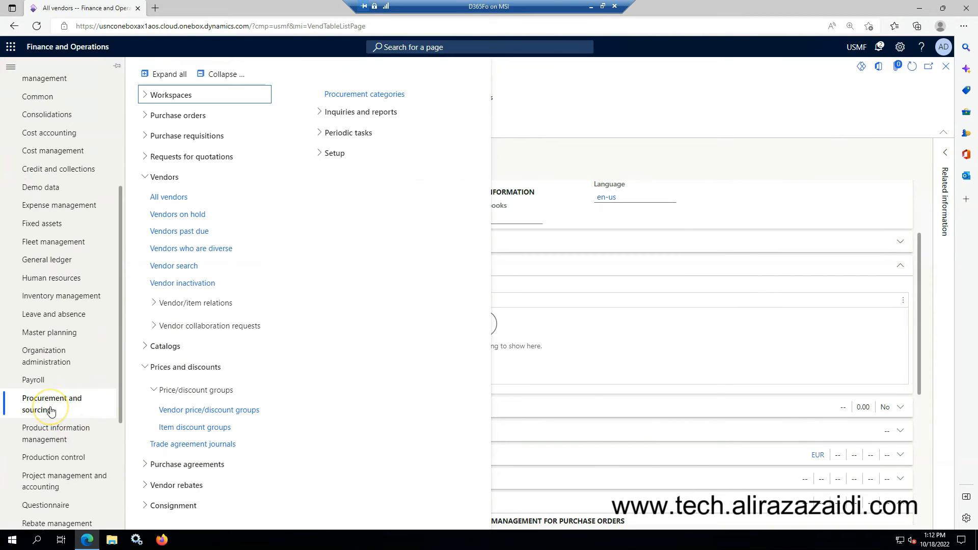
click(170, 198)
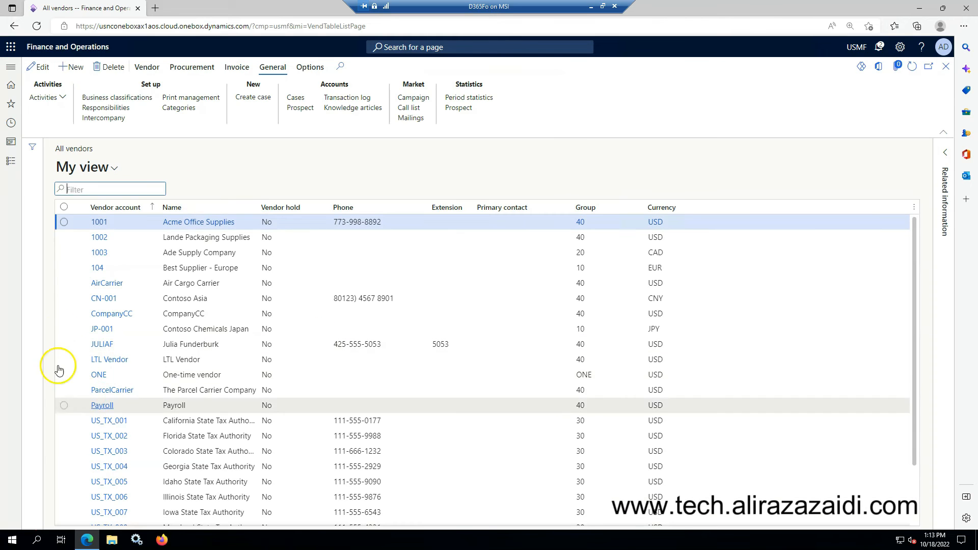
click(100, 273)
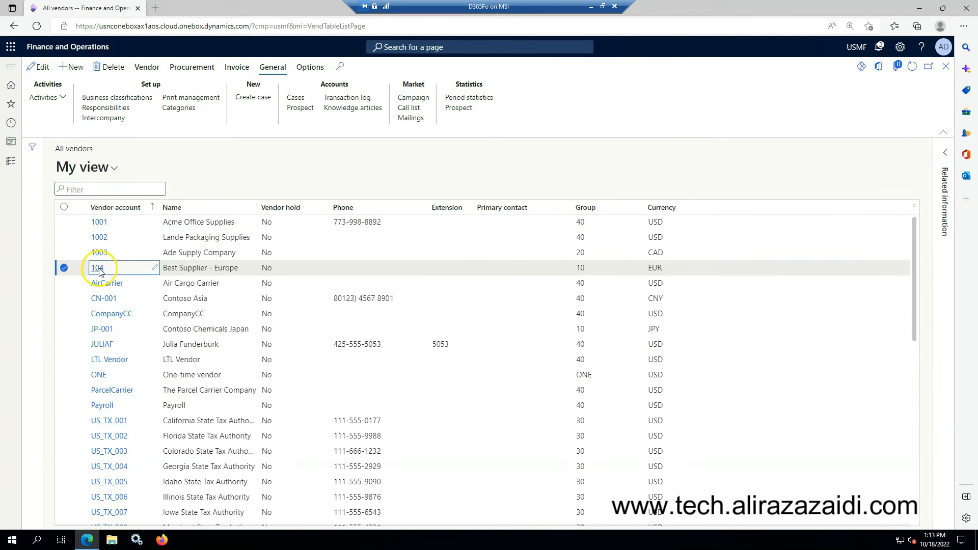
Step: Open vendor 104, Best Supplier - Europe, and show the discount fields in its purchase order defaults
click(100, 274)
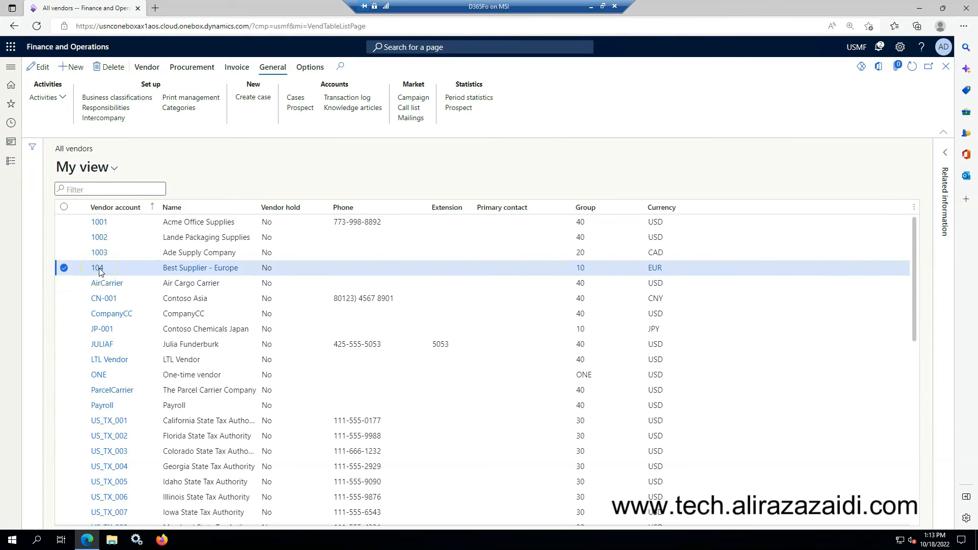
scroll(203, 331, down, 2)
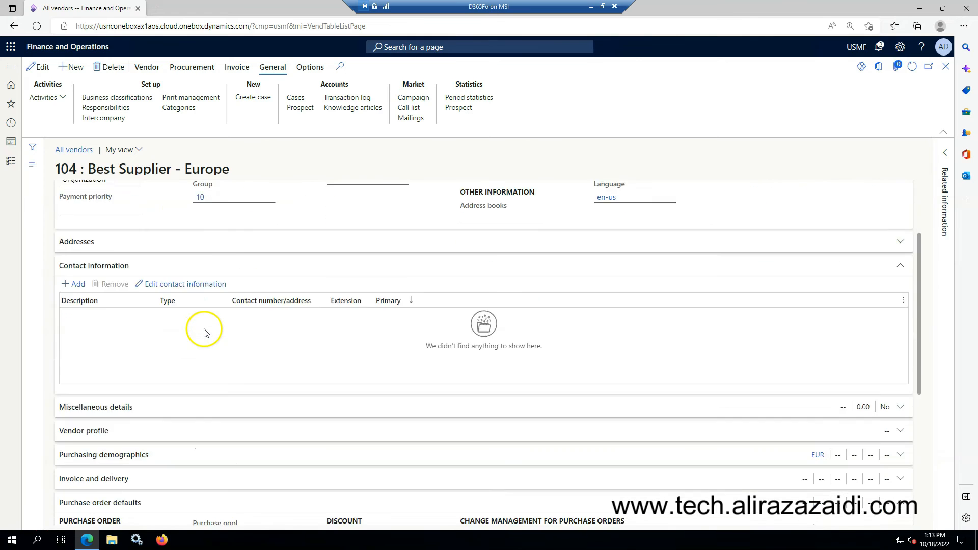
scroll(204, 331, down, 3)
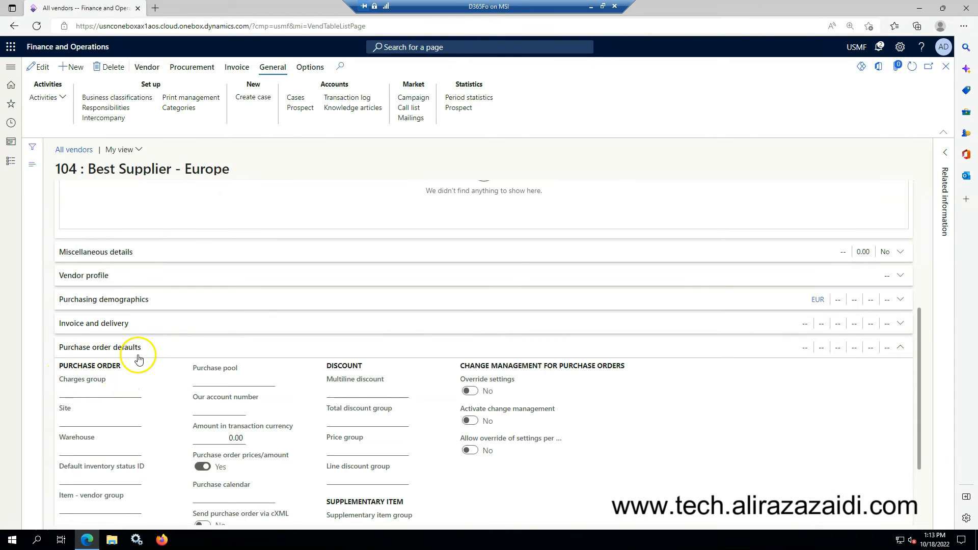
scroll(138, 356, down, 2)
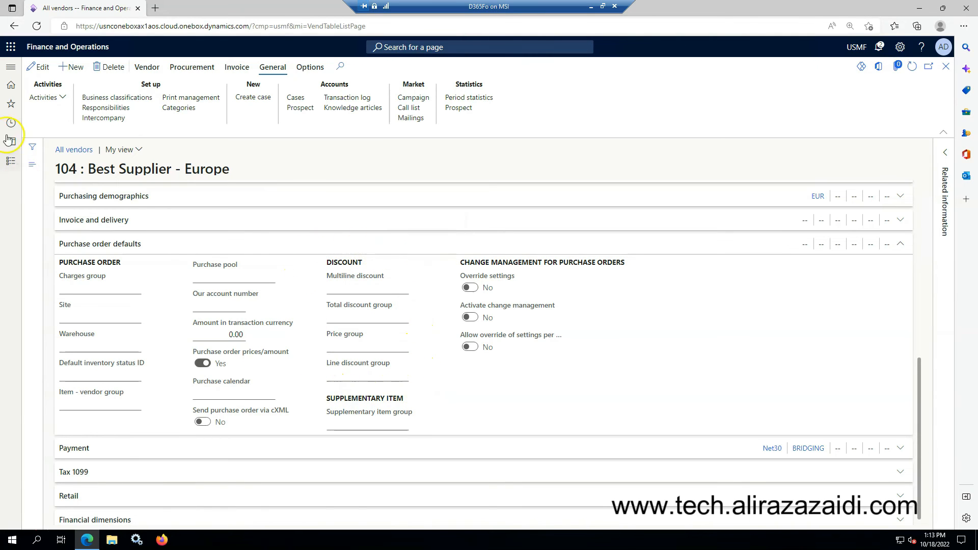
Step: Make the vendor record editable and set the multiline discount to testMl and the total discount group to test
click(37, 68)
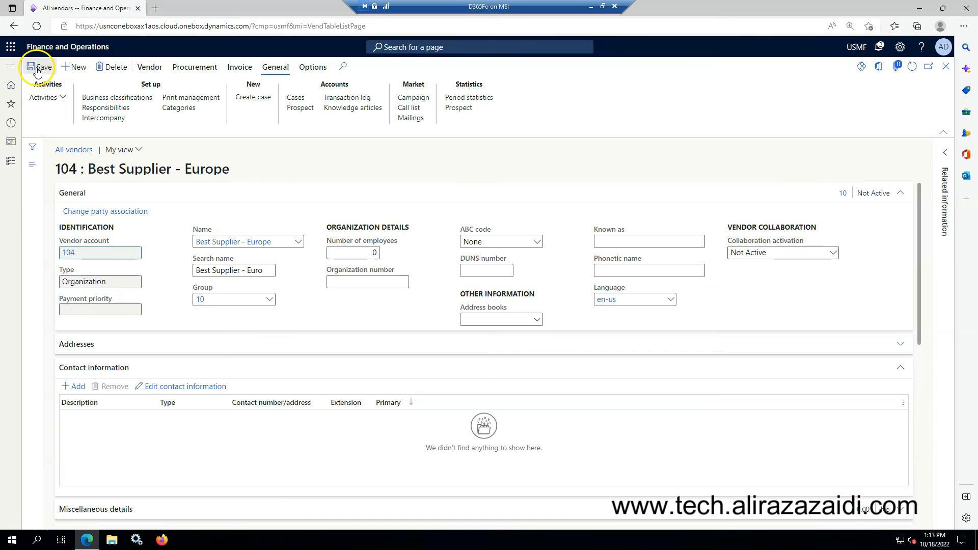
scroll(389, 325, down, 5)
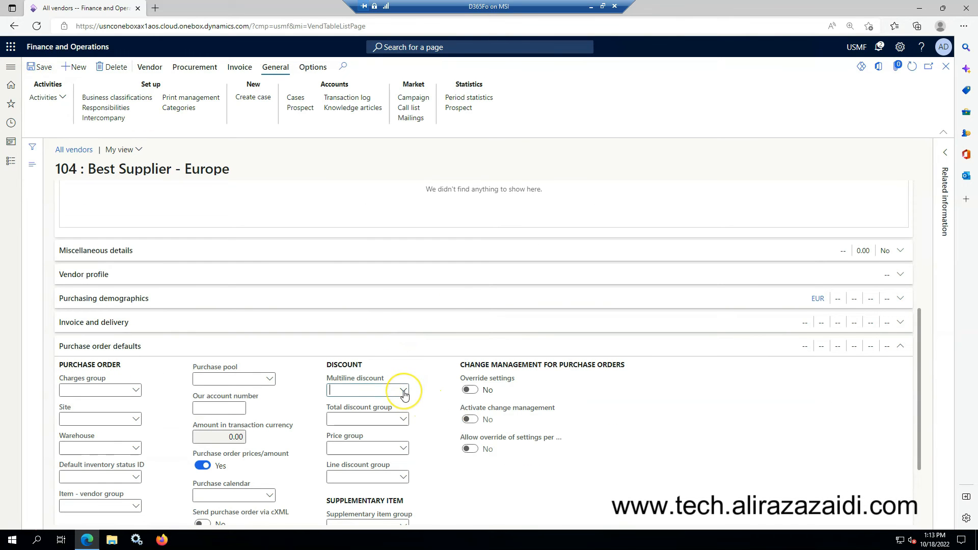
click(404, 391)
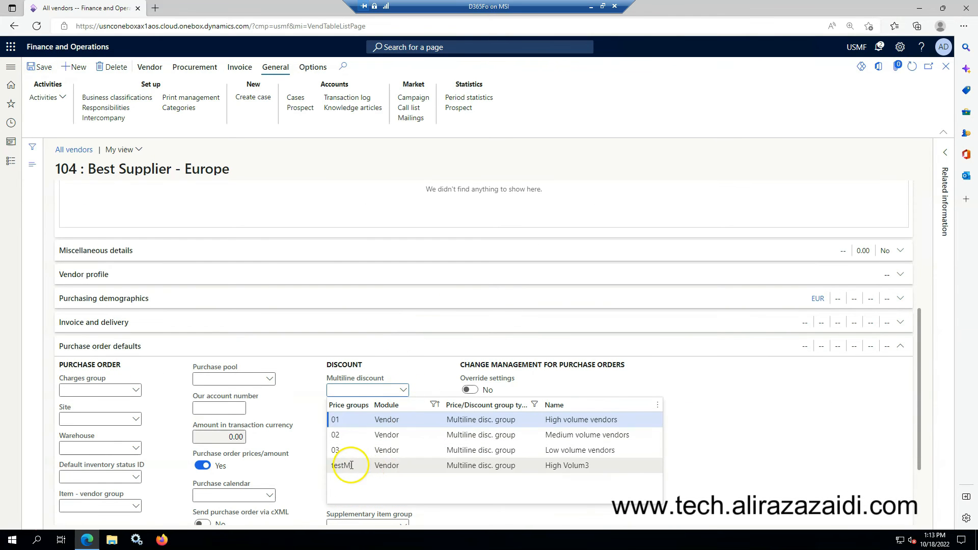
click(351, 466)
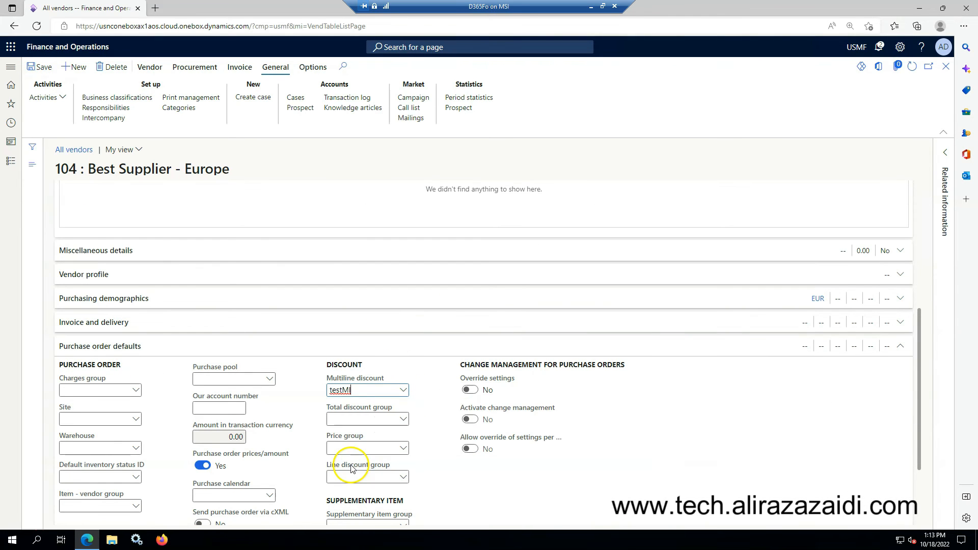
click(404, 420)
click(337, 375)
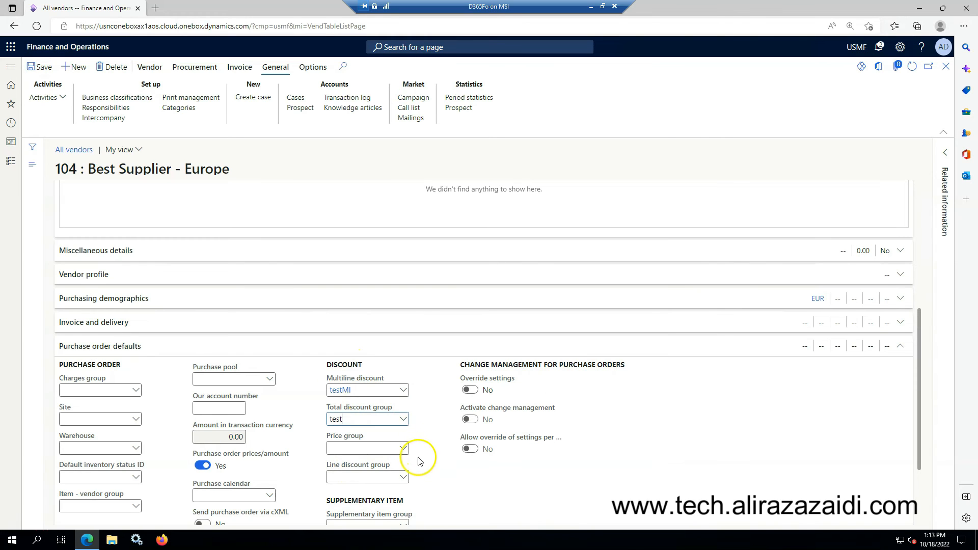
Step: Set the price group in the vendor's purchase order defaults to test1 pric
click(404, 448)
click(405, 449)
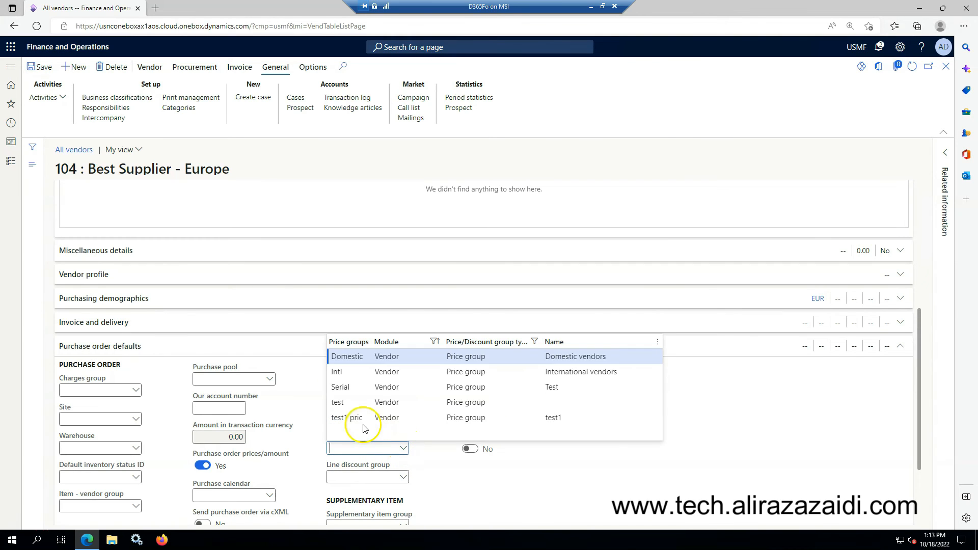
click(338, 415)
Step: Set the vendor's line discount group to 04 and save the record
scroll(438, 464, down, 2)
click(403, 373)
click(404, 373)
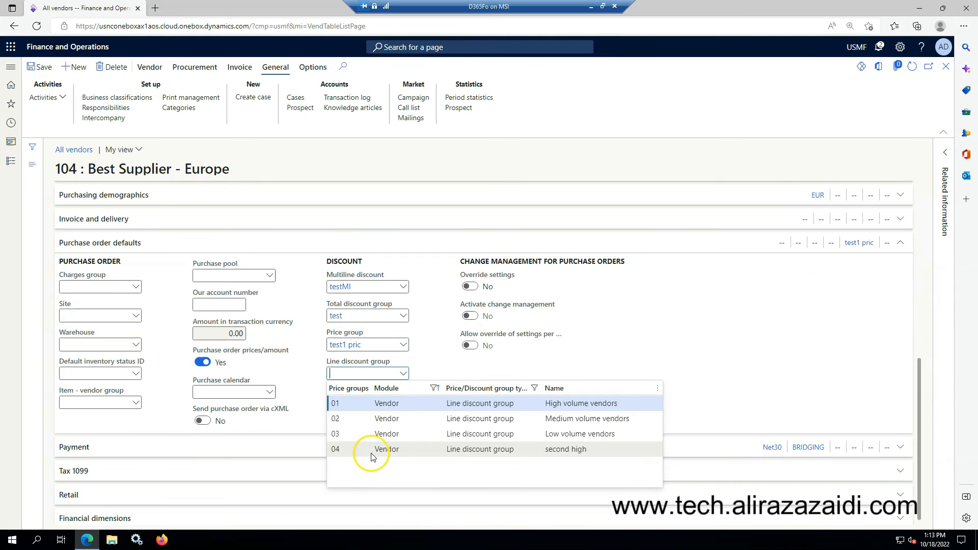
click(339, 449)
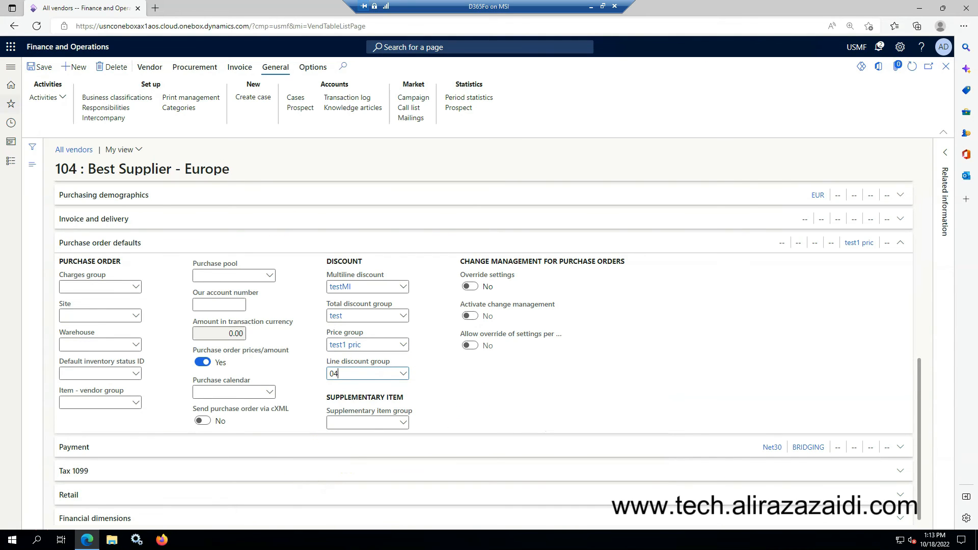
click(31, 68)
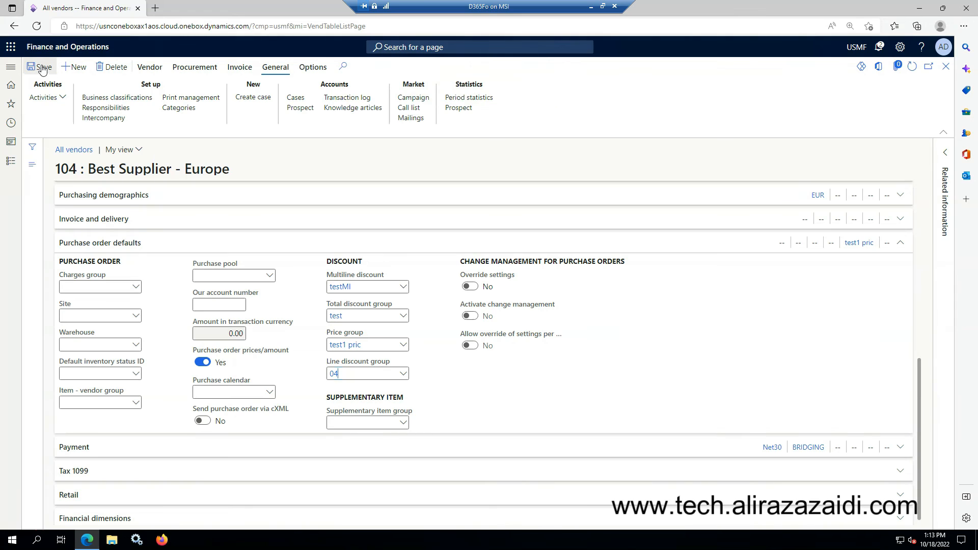